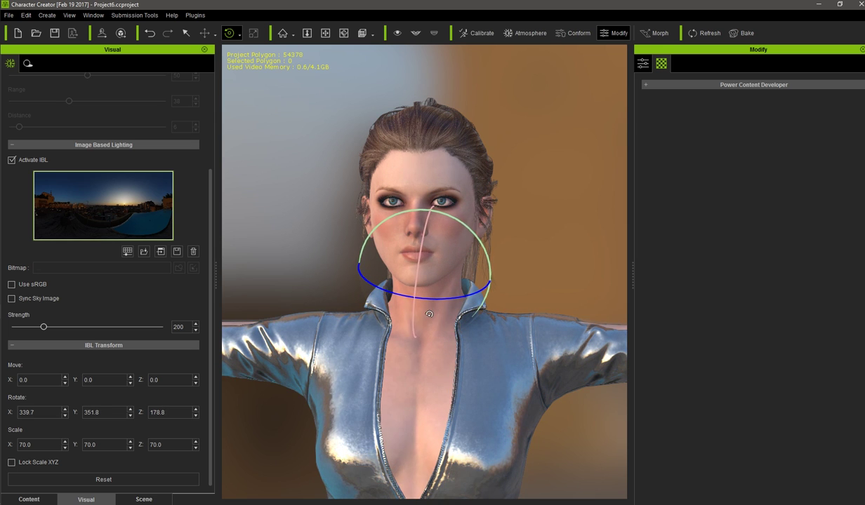
left_click(404, 332)
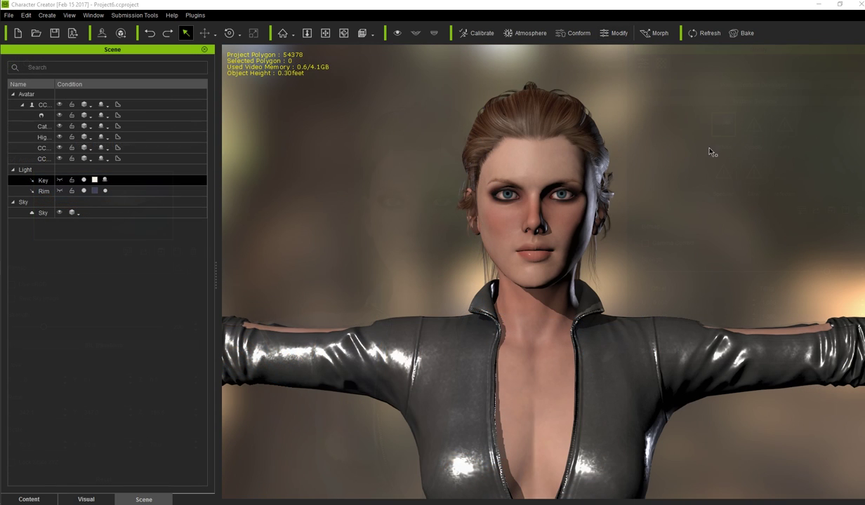
Switch off the Key and Rim lights, and activate image-based lighting
left_click(83, 180)
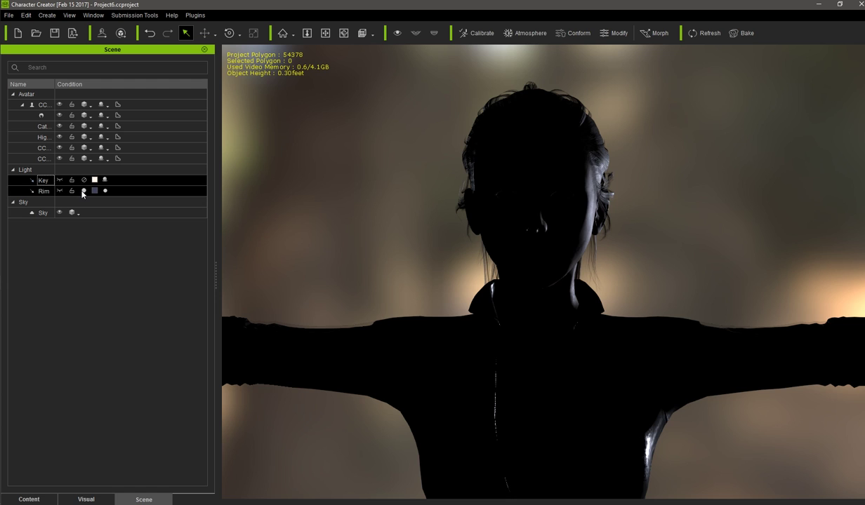
left_click(83, 191)
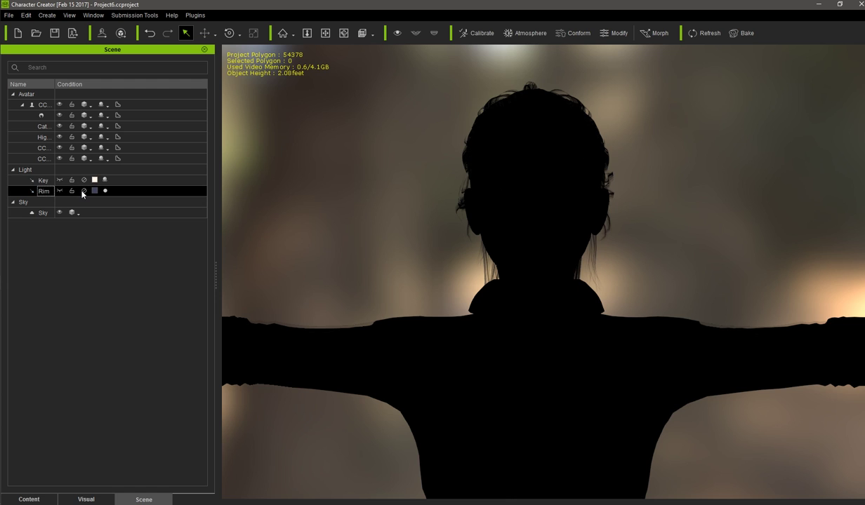
left_click(83, 500)
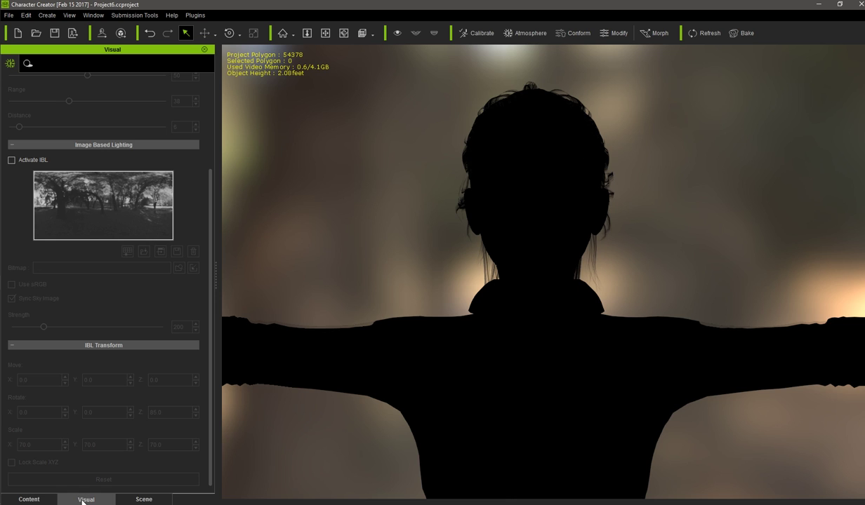
left_click(11, 160)
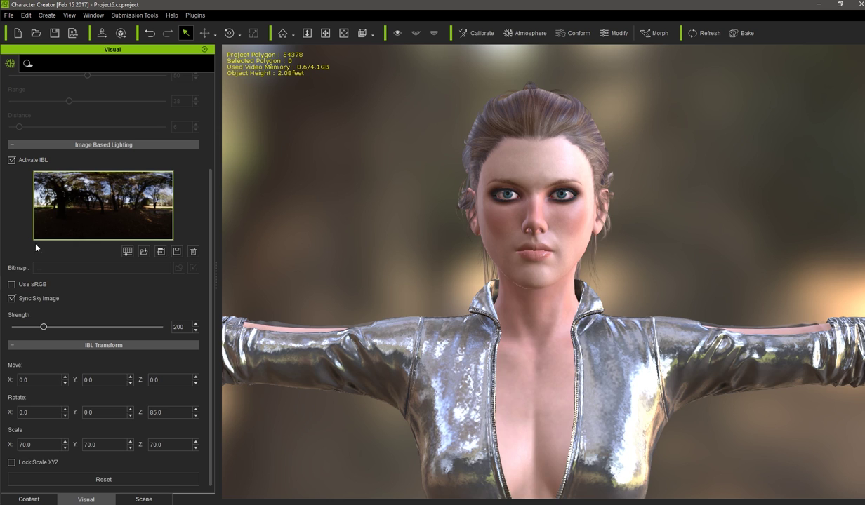
Set the image-based lighting strength to 180
left_click_drag(46, 331, 24, 341)
key("Tab")
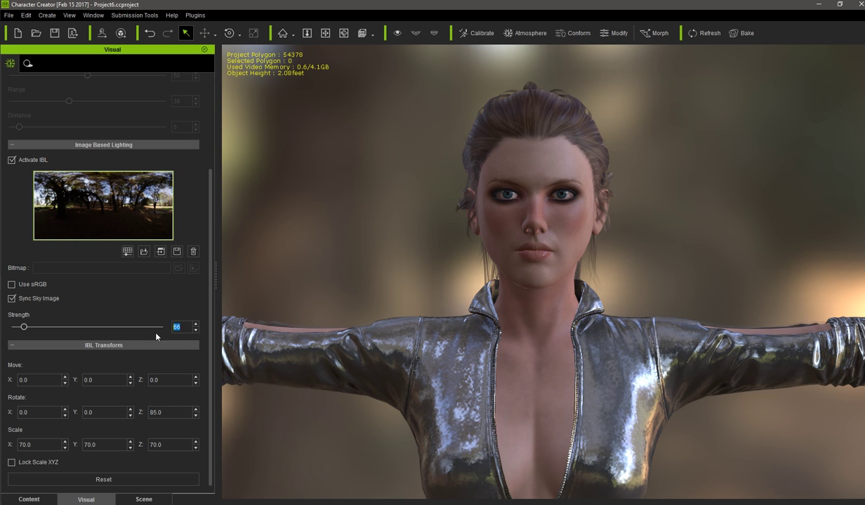
type("180")
key("Return")
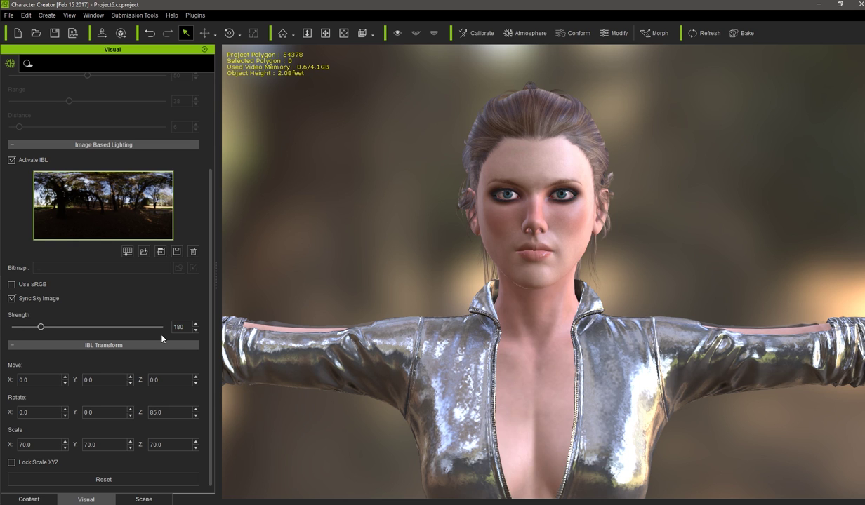
Load 02-3000.hdr from the HDR folder as the image-based lighting image
left_click(144, 251)
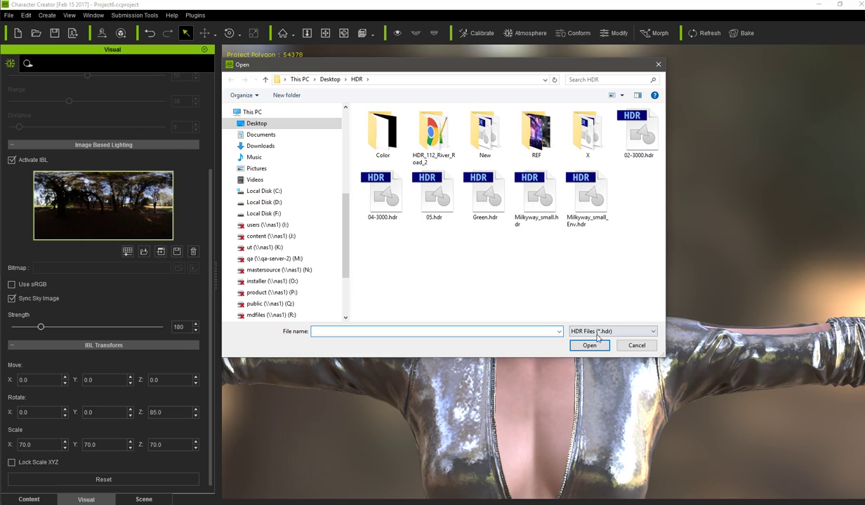
left_click(594, 332)
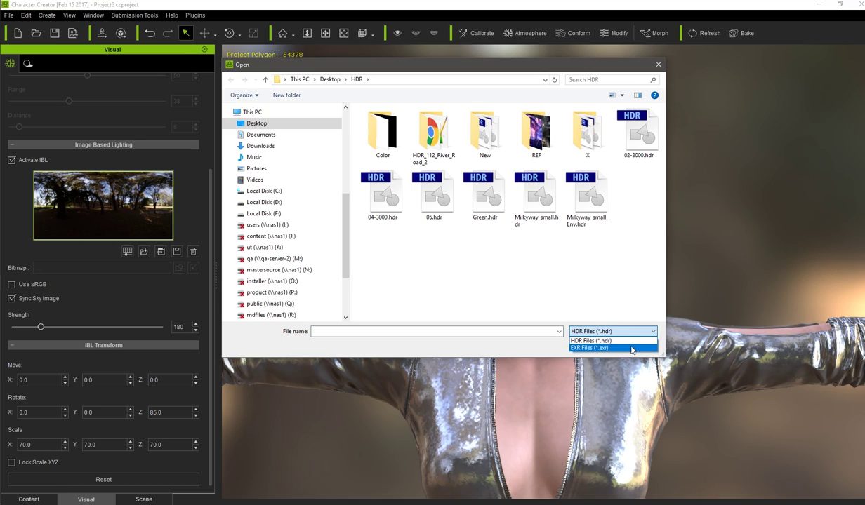
left_click(595, 348)
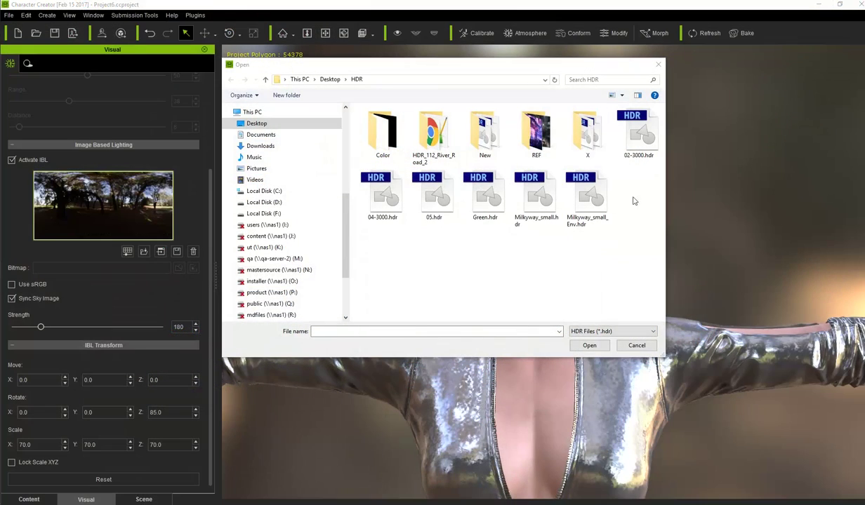
left_click(637, 149)
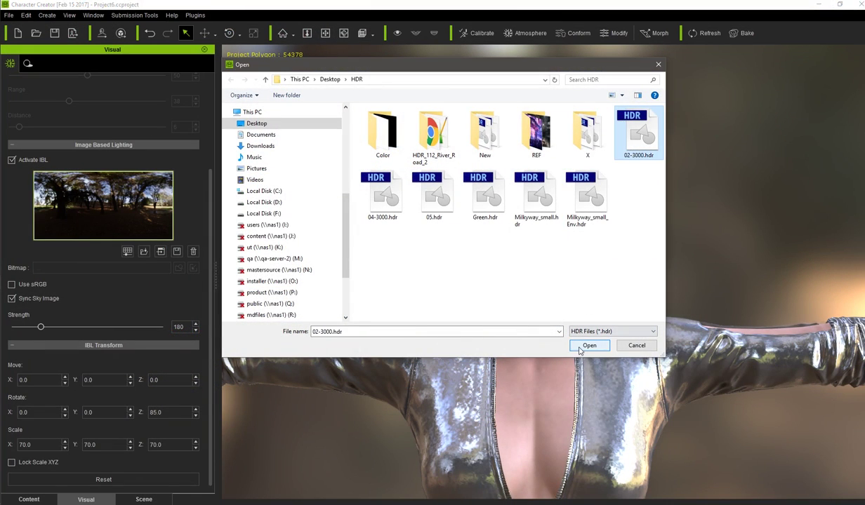
left_click(582, 346)
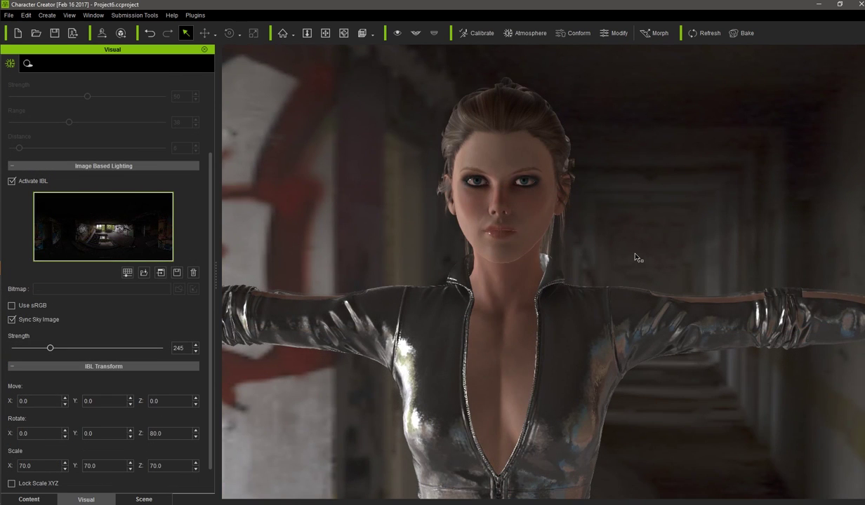
Rotate the image-based lighting freehand around the Z axis to about 114
key("e")
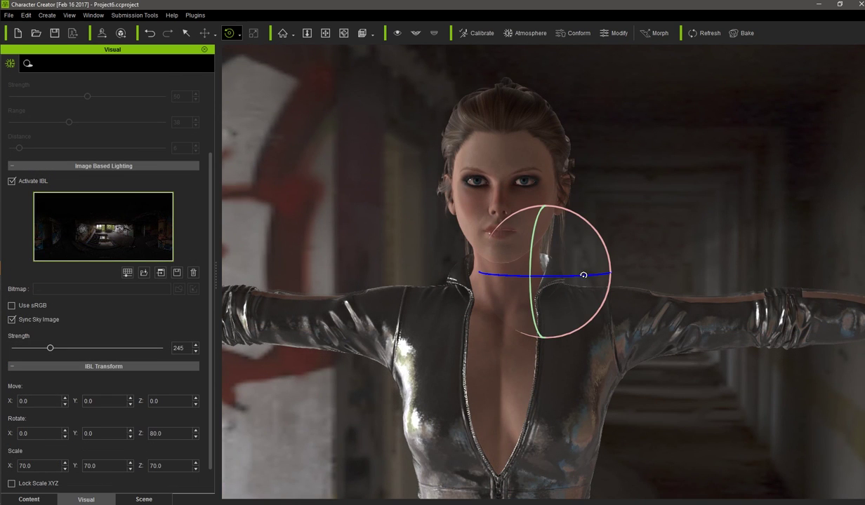
left_click_drag(583, 274, 662, 276)
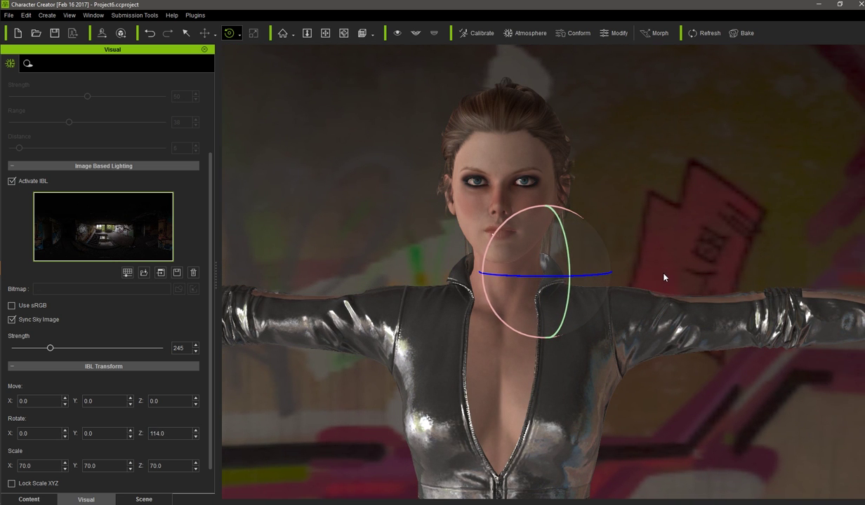
key("q")
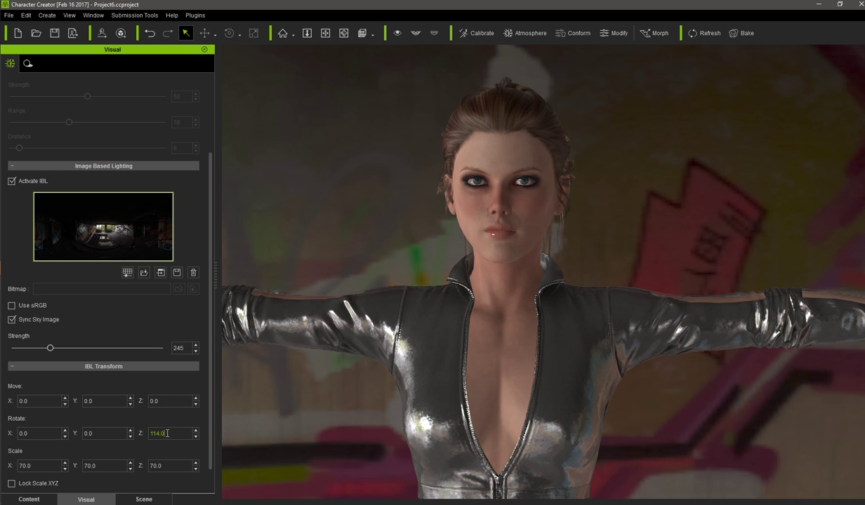
Set the image-based lighting's Z rotation to 120
left_click_drag(158, 433, 141, 433)
type("120")
key("Return")
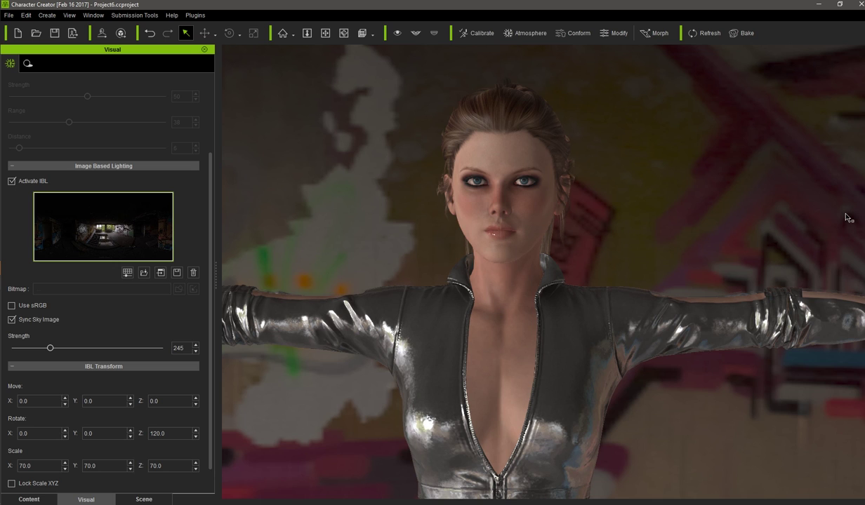
Hide the Sky object in the scene and show it again
left_click(143, 500)
left_click(112, 215)
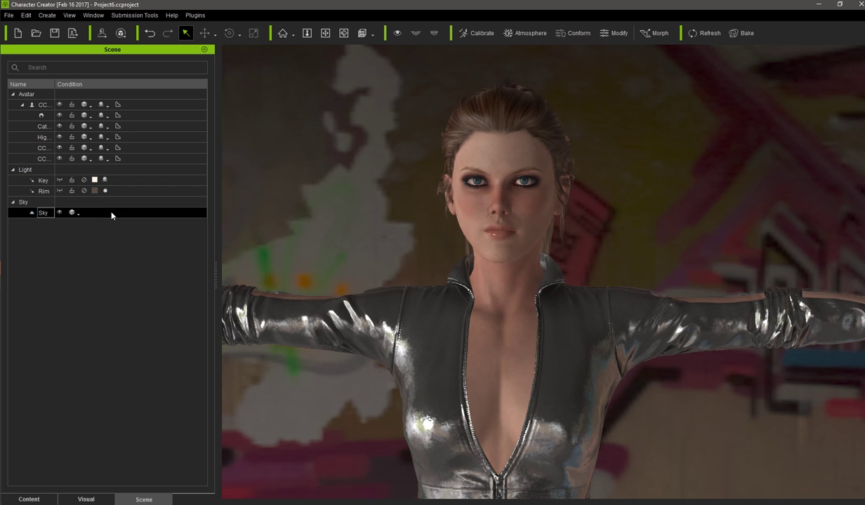
left_click(60, 213)
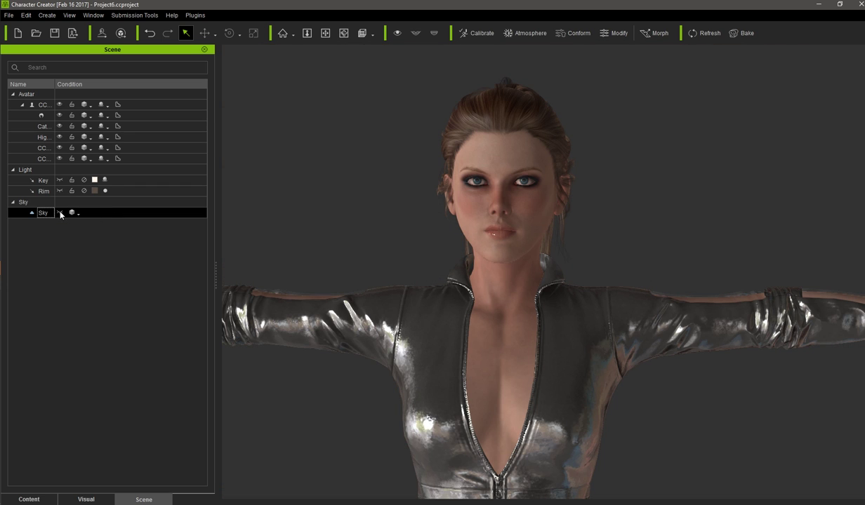
left_click(59, 212)
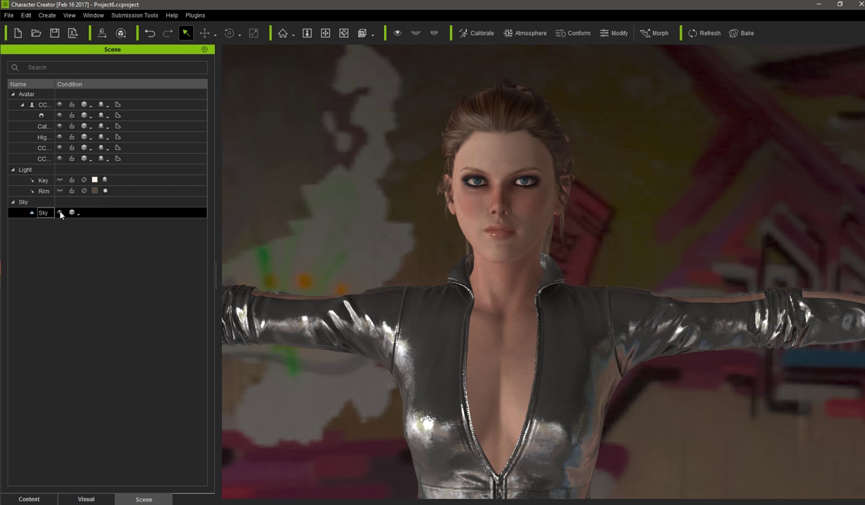
Open the Modify settings for the Sky and turn off Sync Sky Image for the image-based lighting
left_click(93, 14)
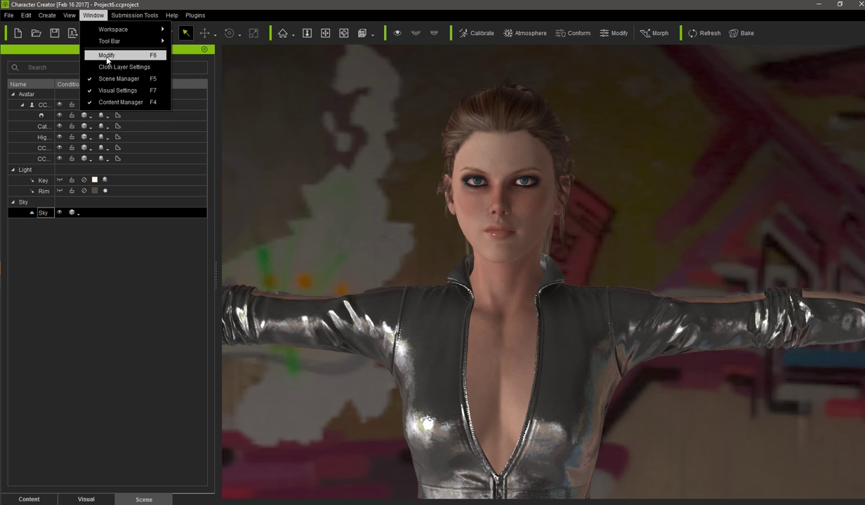
left_click(104, 56)
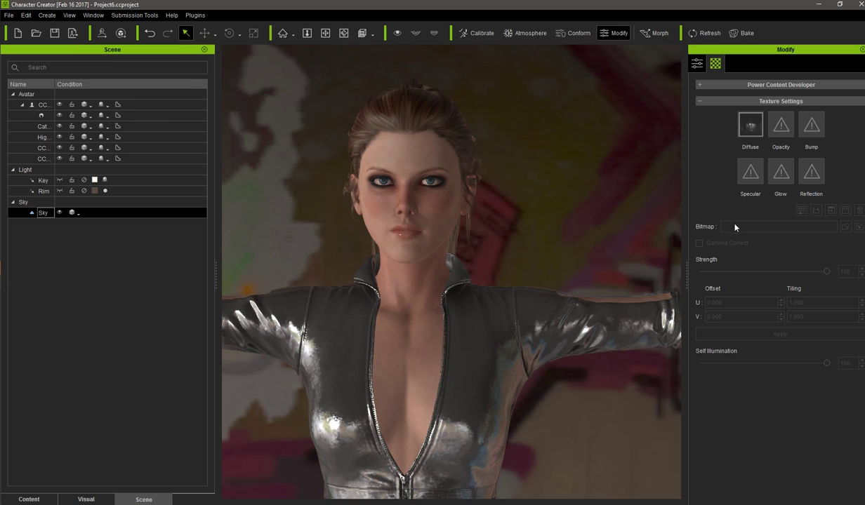
left_click(99, 499)
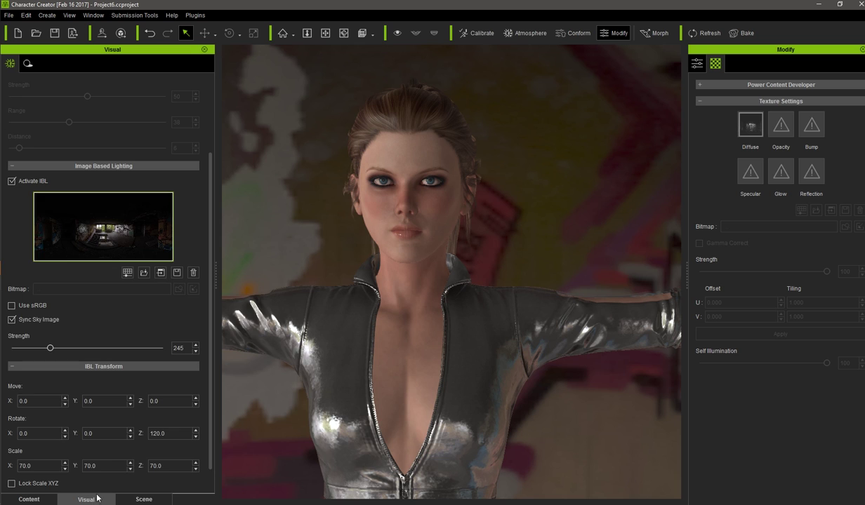
left_click(11, 320)
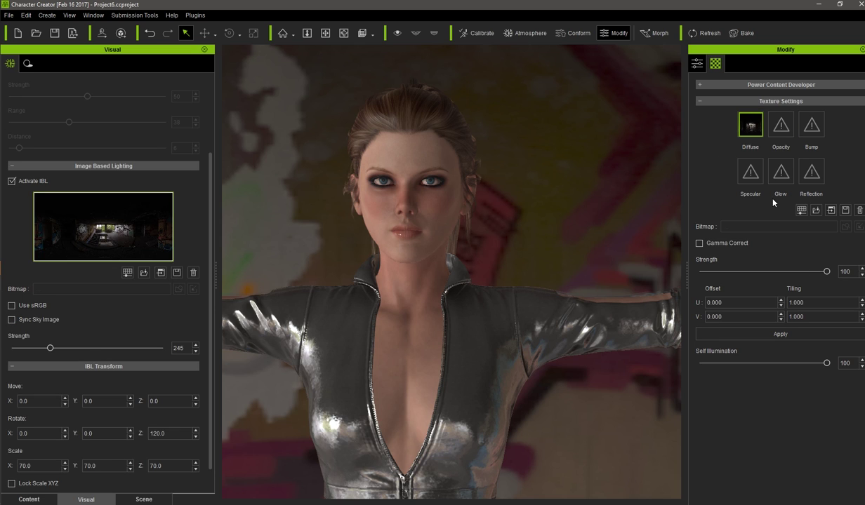
Replace the image-based lighting image with the sunset cityscape HDR
left_click(131, 241)
left_click(216, 148)
left_click(370, 298)
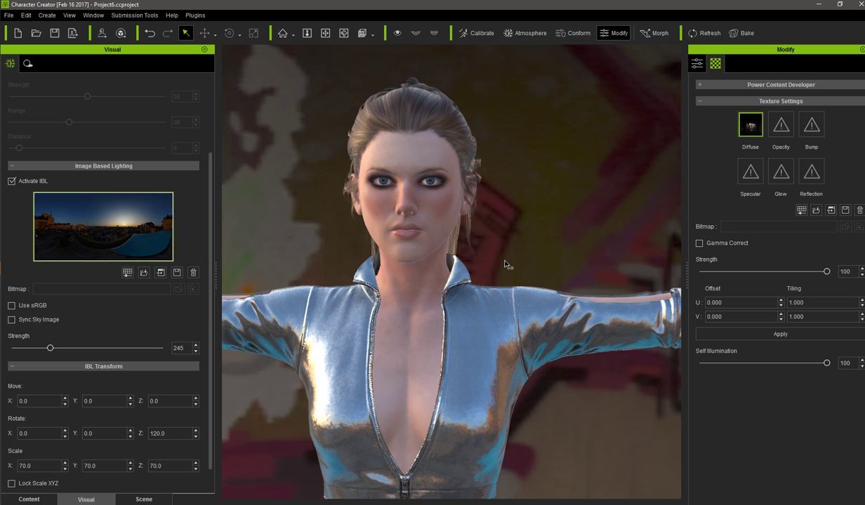
Rotate the image-based lighting freehand around the Z axis to about 159
key("e")
left_click_drag(507, 276, 601, 277)
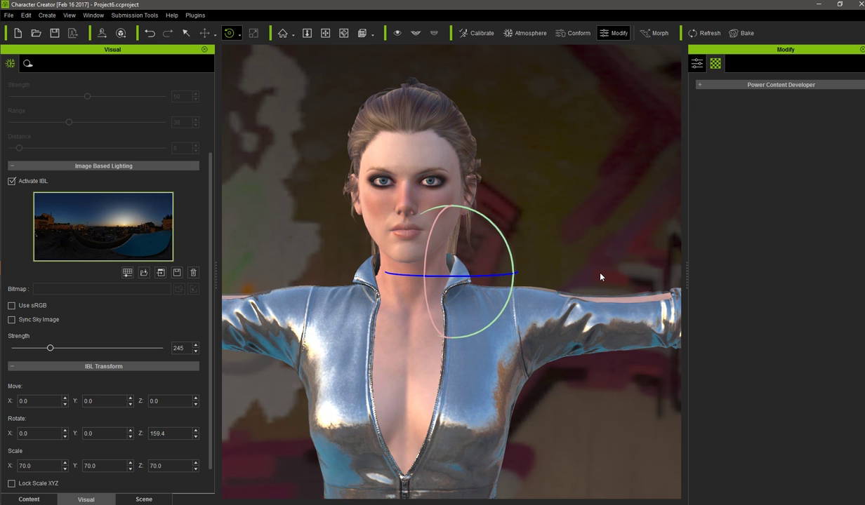
key("q")
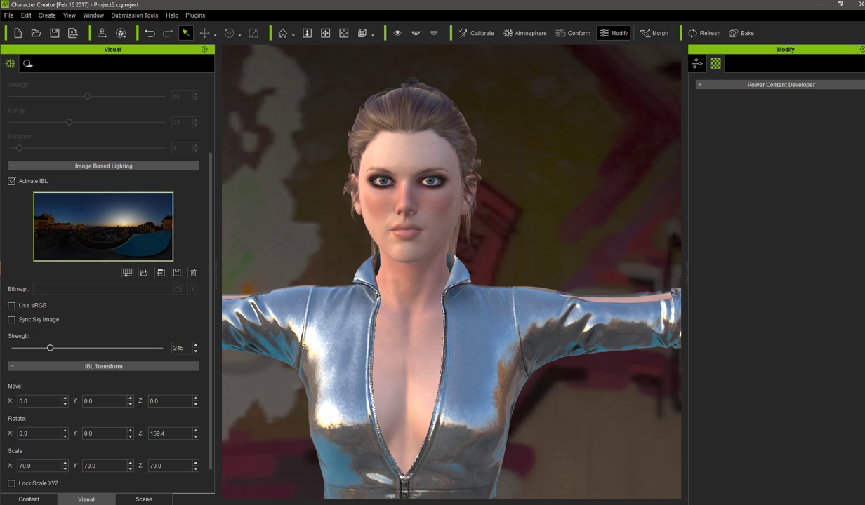
Replace the Sky's diffuse texture with Milkyway_small_preview.png from the HDR folder
left_click(144, 499)
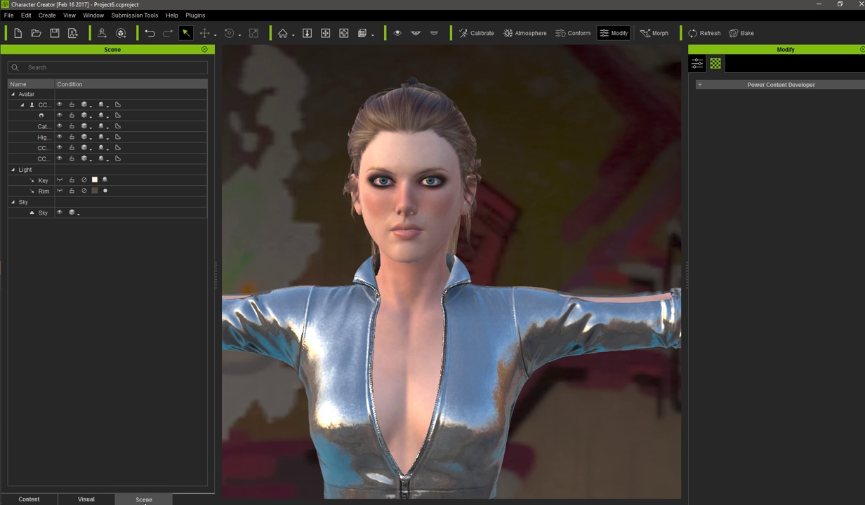
left_click(136, 213)
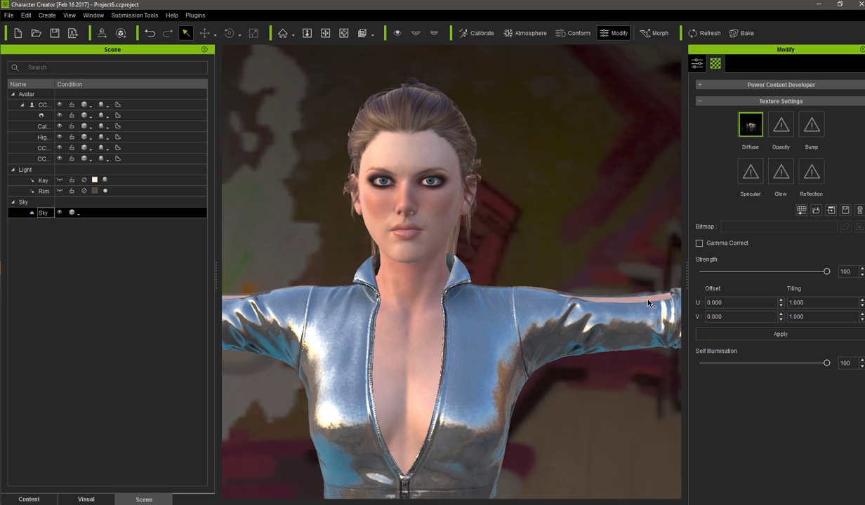
left_click(748, 127)
left_click(164, 198)
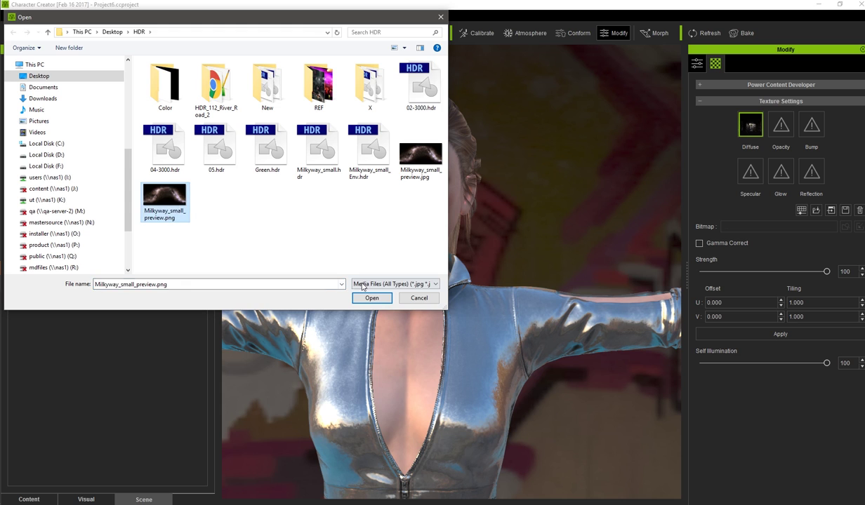
left_click(370, 298)
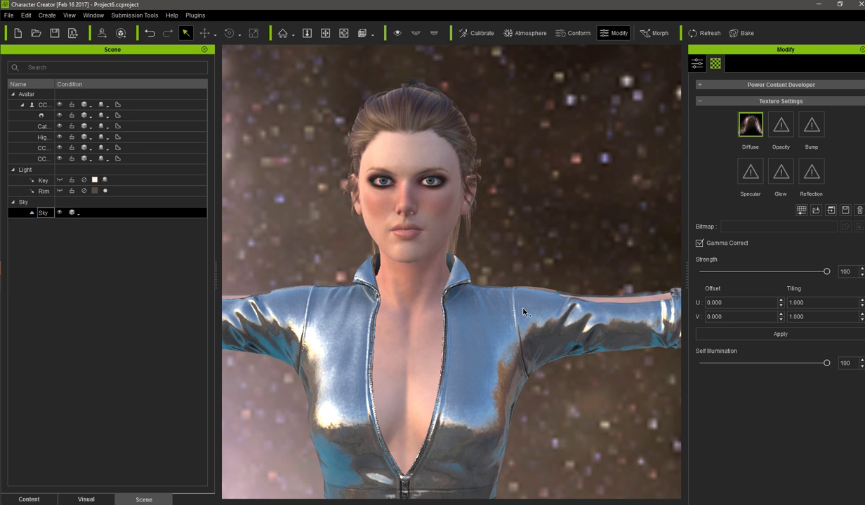
Rotate the image-based lighting freehand around the Z axis to about 151
left_click(488, 253)
key("e")
left_click_drag(411, 275, 477, 276)
key("q")
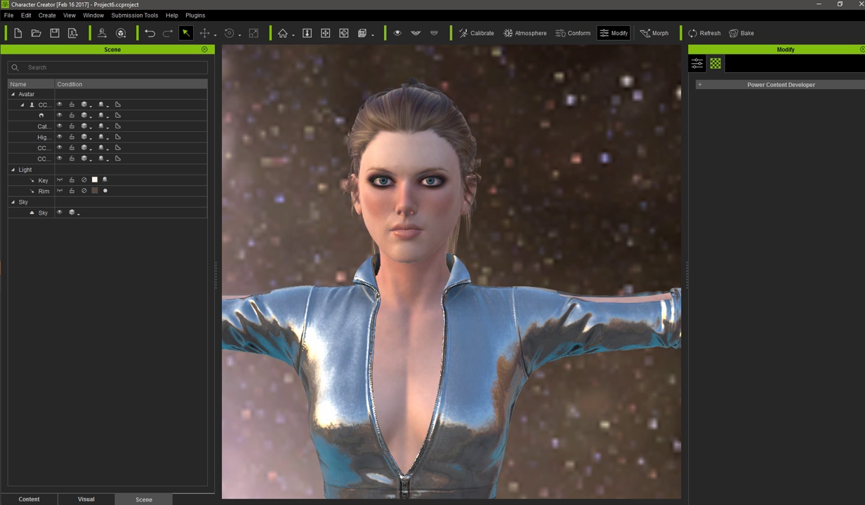
Turn on Sync Sky Image to apply the lighting image to the Sky, and turn the option off again
left_click(44, 212)
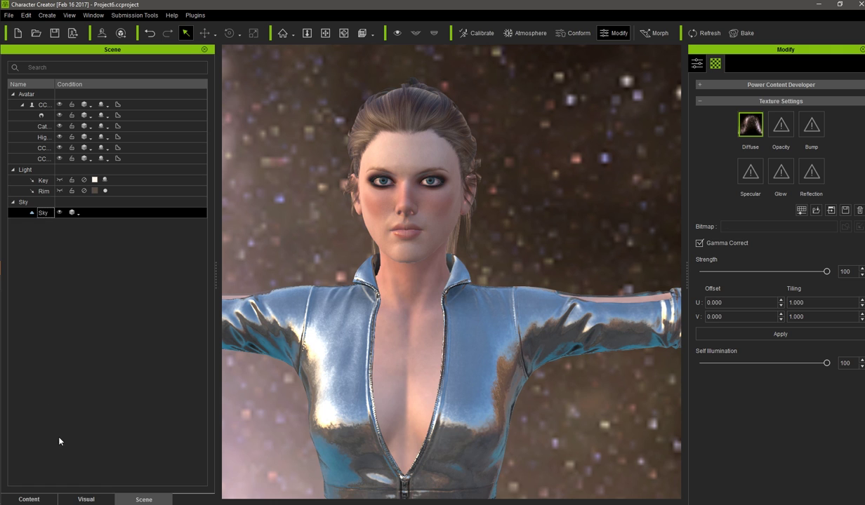
left_click(86, 499)
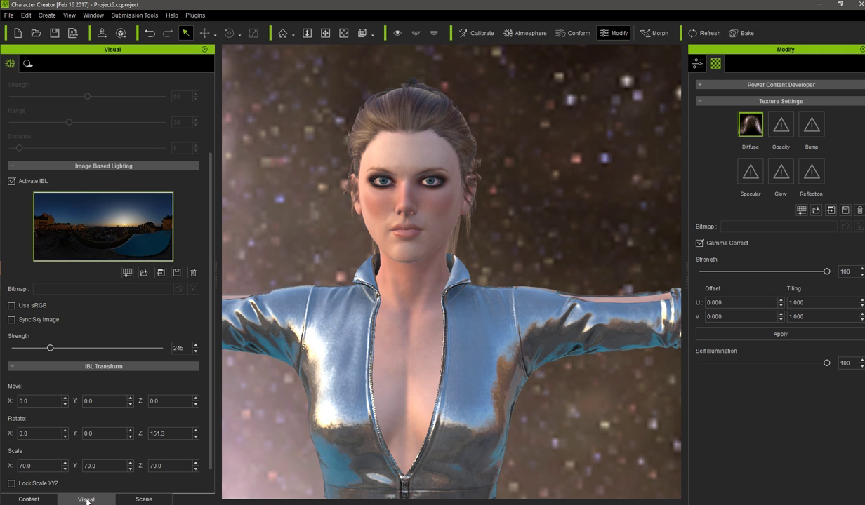
left_click(12, 320)
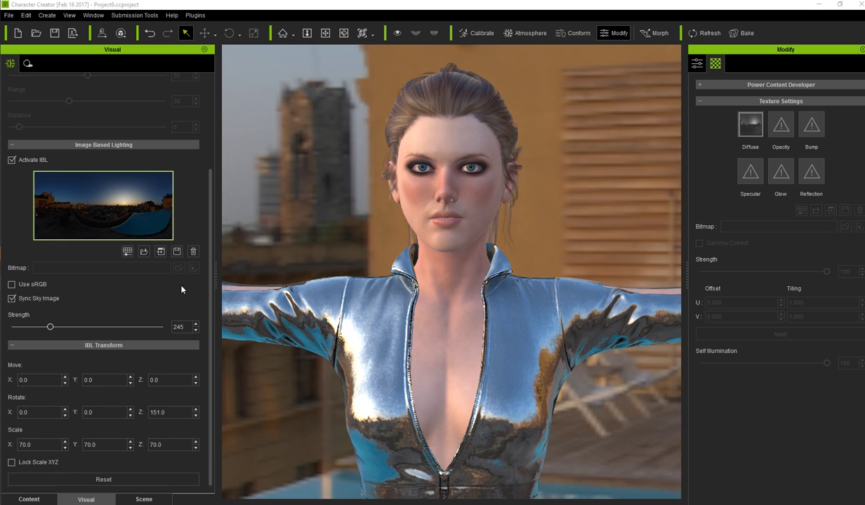
left_click(12, 298)
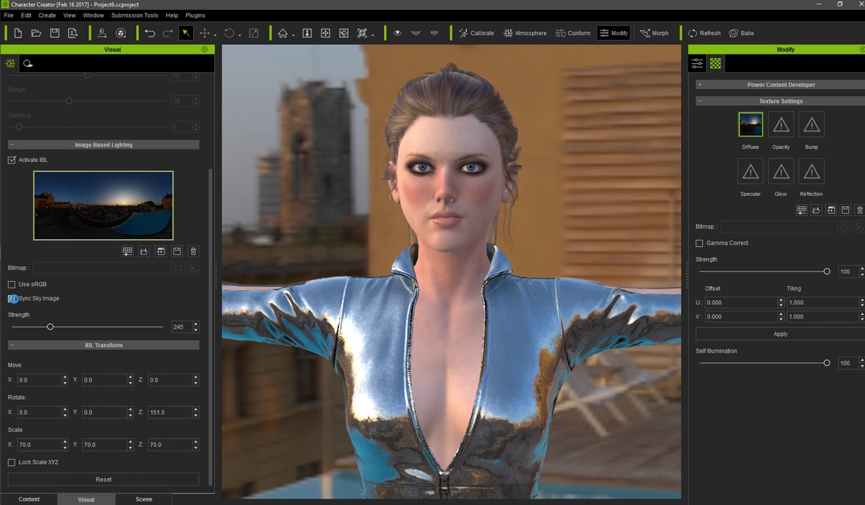
Blur the Sky's diffuse texture with a softness of 9 and move the color adjustment window clear of the character
left_click(801, 210)
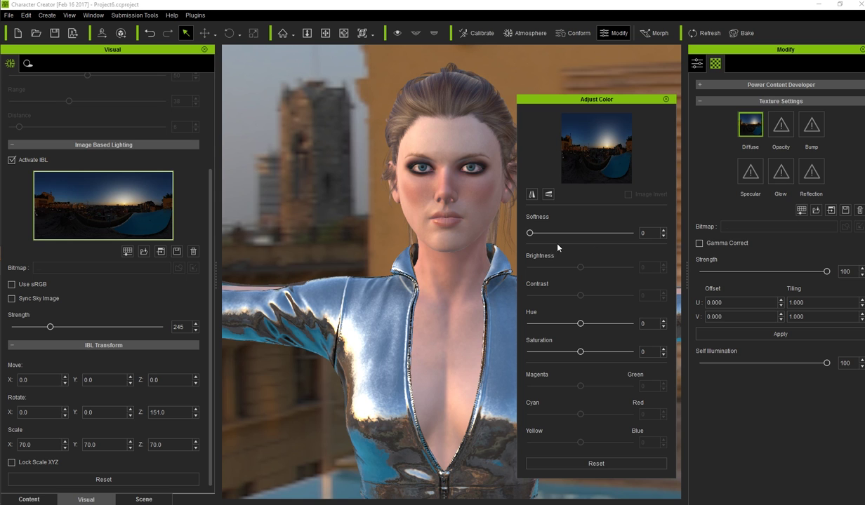
left_click_drag(530, 234, 540, 240)
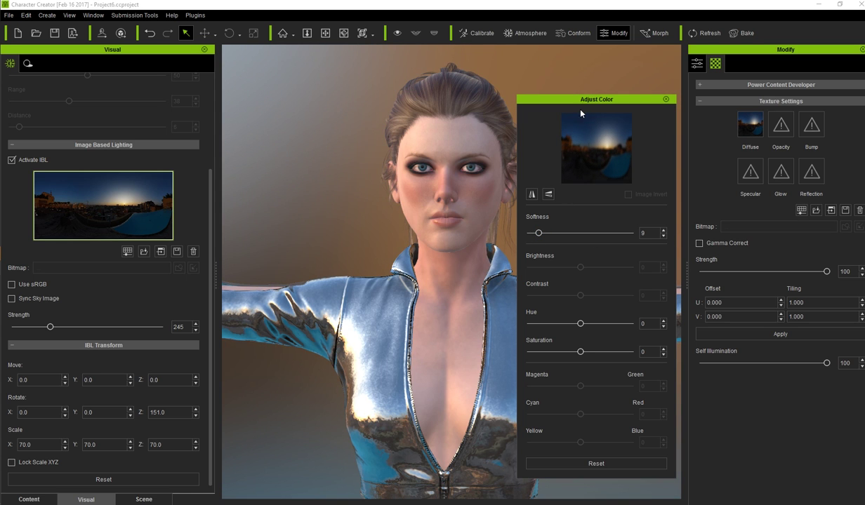
left_click_drag(584, 102, 738, 114)
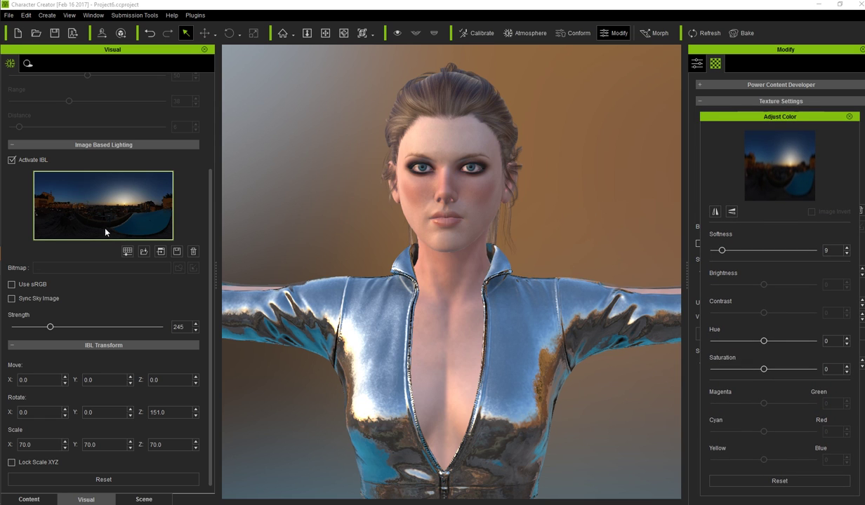
Rotate the image-based lighting freehand around the Z axis to about 147 with the character seen from an angle
right_click_drag(672, 270, 552, 264)
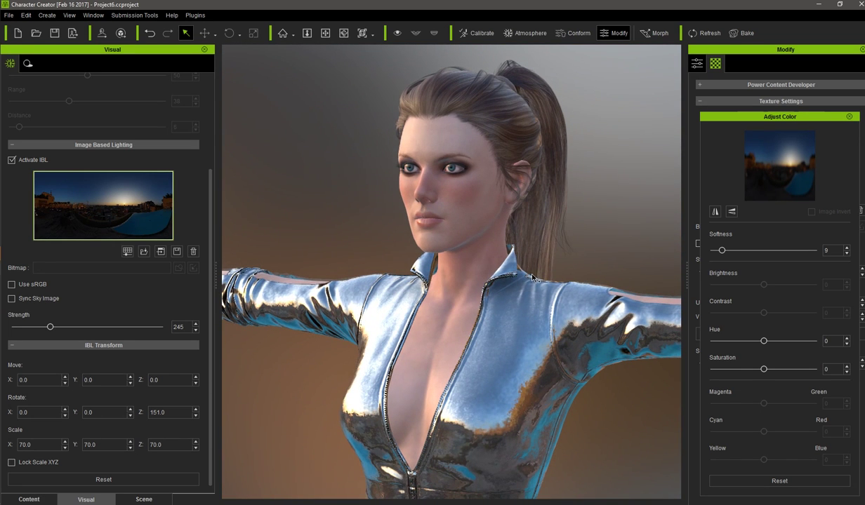
key("e")
mouse_move(466, 280)
left_mouse_down()
mouse_move(487, 281)
mouse_move(431, 288)
mouse_move(453, 287)
left_mouse_up()
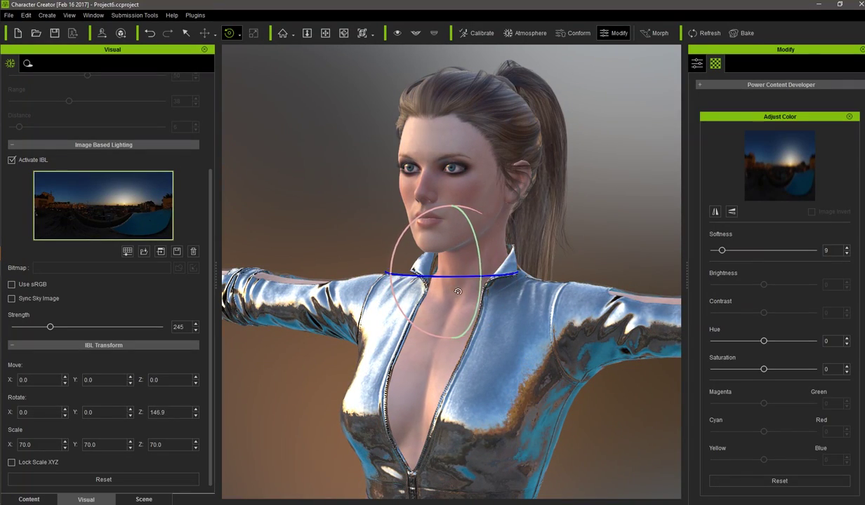
key("q")
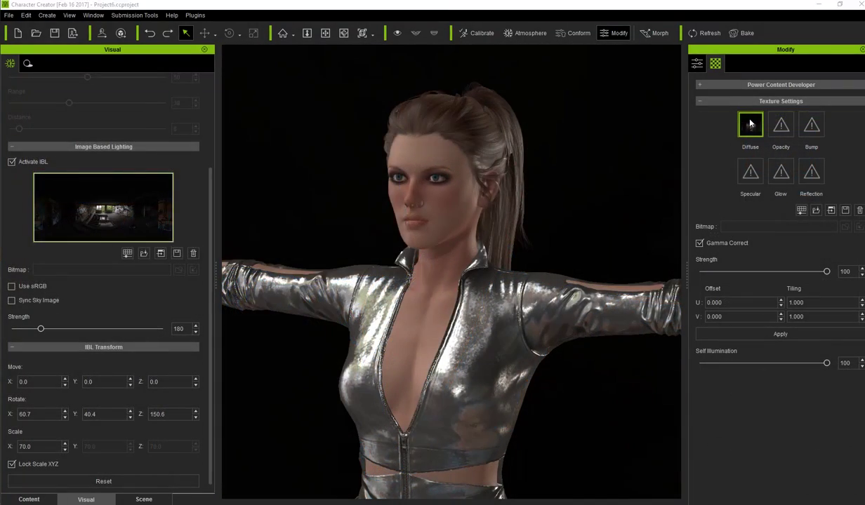
Replace the Sky's diffuse texture with NightClub.jpg from the REF folder
left_click(750, 125)
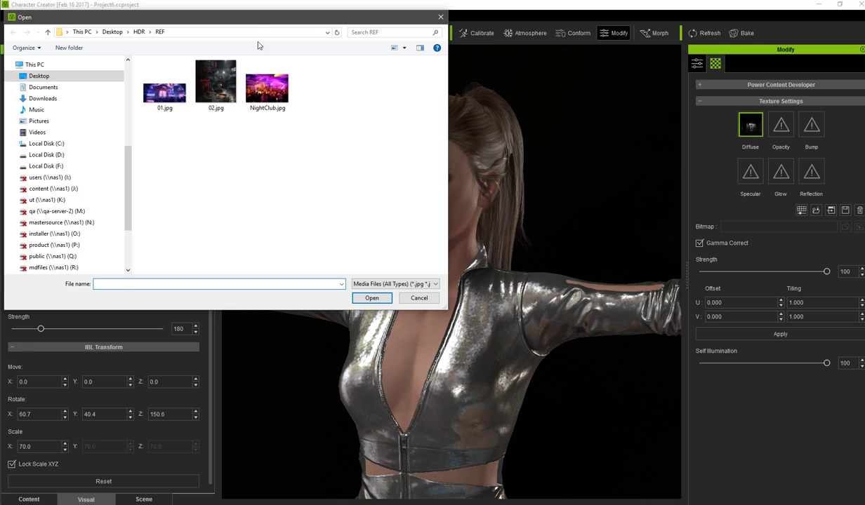
left_click(267, 88)
left_click(371, 298)
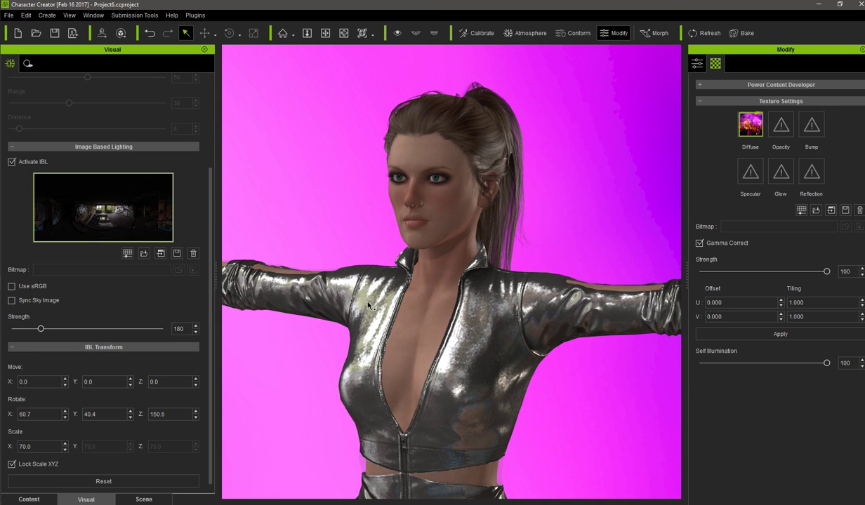
Set the Sky's rotation to X 120, Y 0, Z 150 and its locked scale to 6
left_click(697, 64)
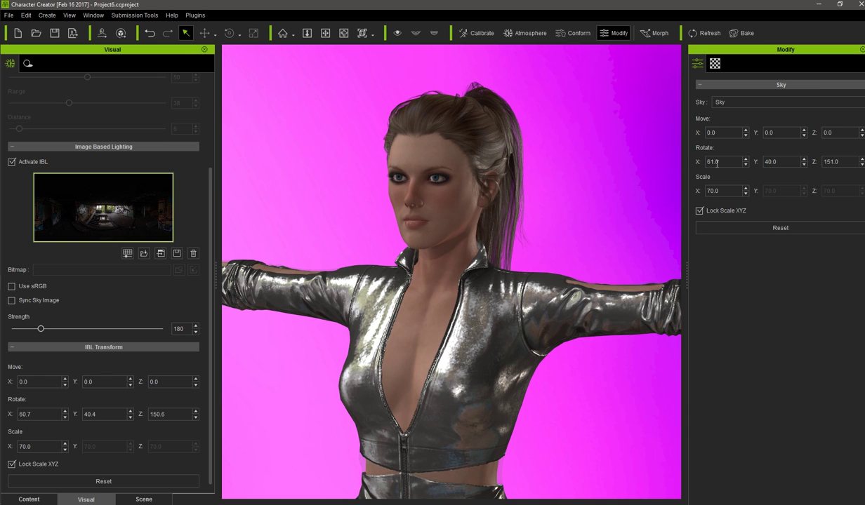
type("120")
key("Tab")
type("0")
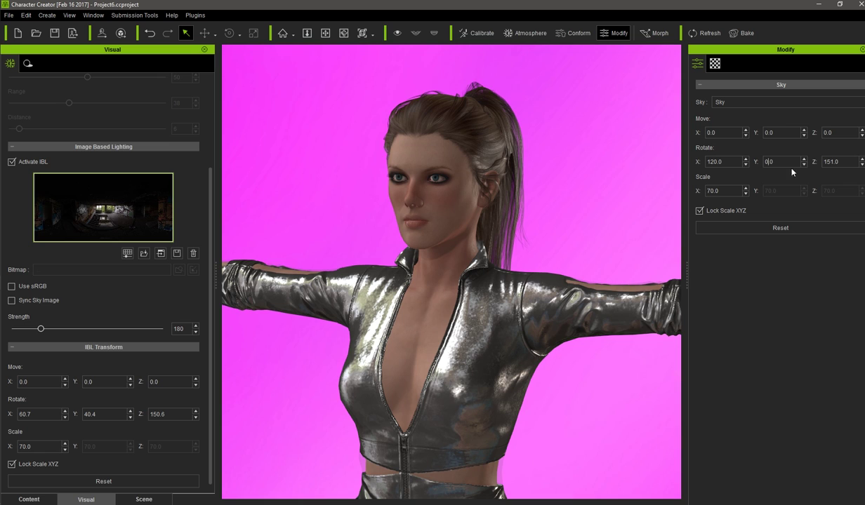
double_click(839, 161)
type("1")
double_click(721, 190)
type("6")
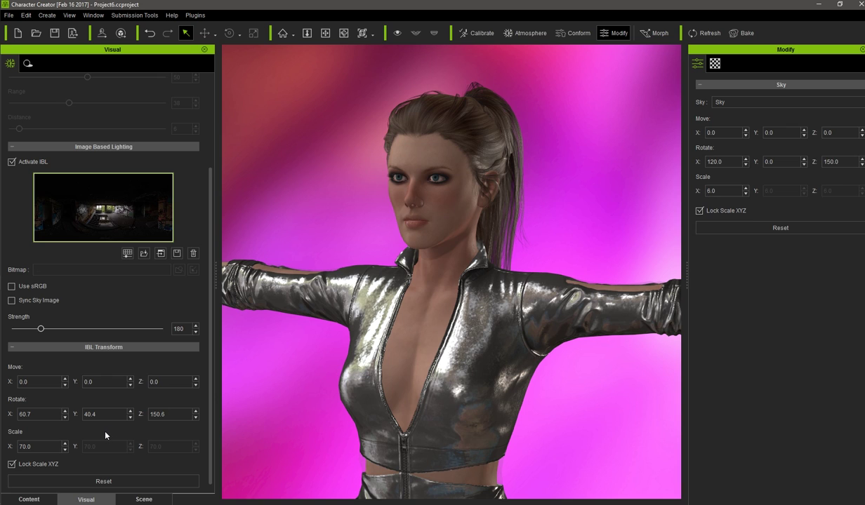
Try a saturation of 93 and a hue of -90 on the image-based lighting image, and reset the color adjustments
left_click(127, 254)
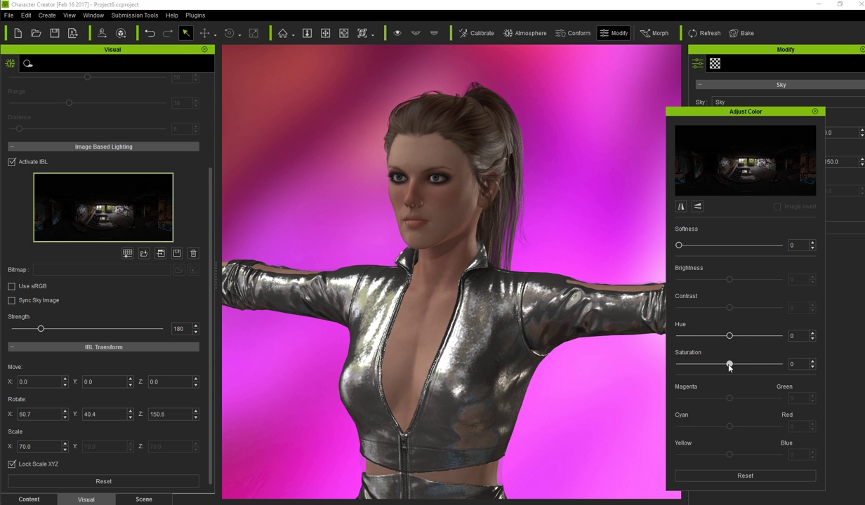
left_click_drag(729, 363, 776, 364)
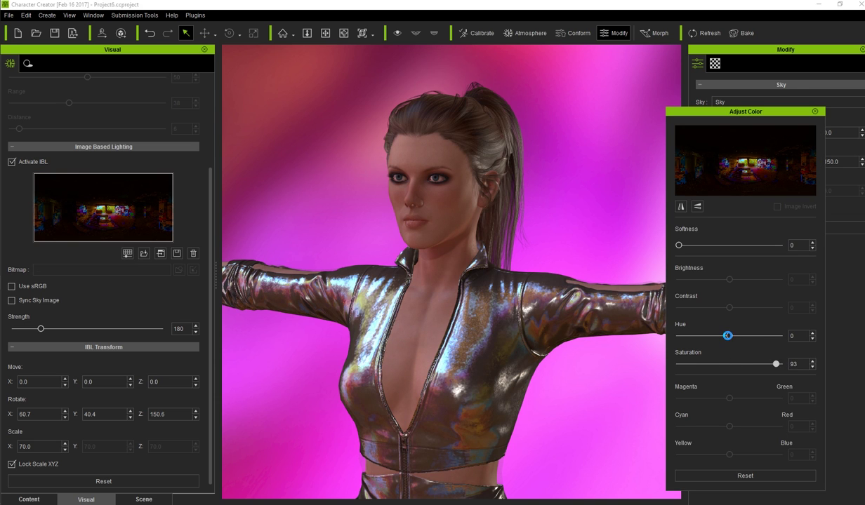
left_click_drag(729, 336, 685, 346)
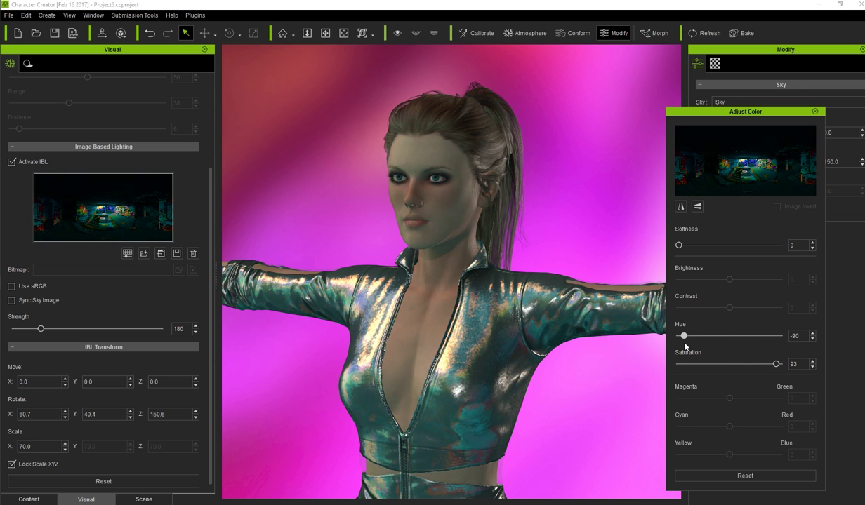
left_click(708, 477)
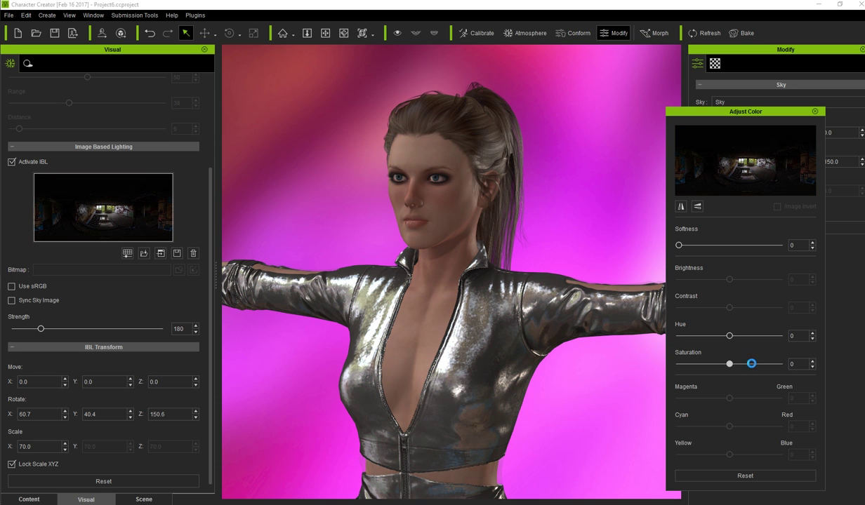
Adjust the color of the image-based lighting image to a saturation of 85 and a hue of 48
left_click(751, 363)
left_click_drag(758, 367, 773, 366)
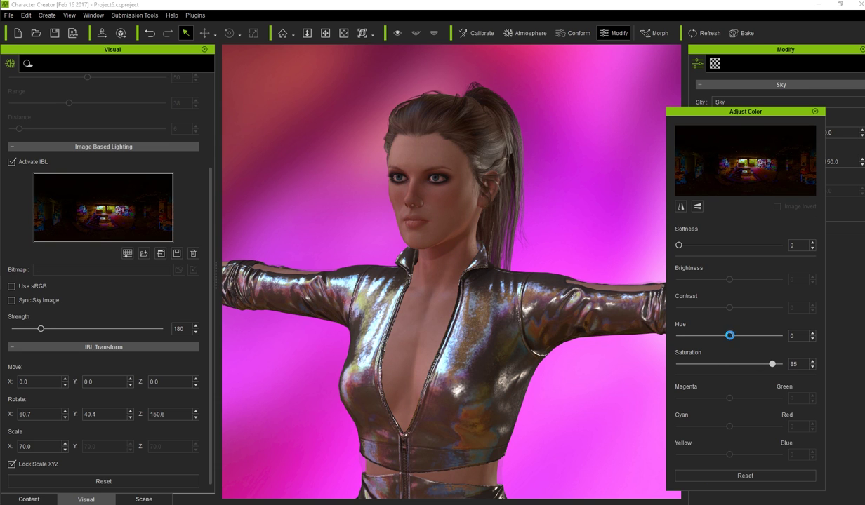
left_click_drag(730, 336, 753, 340)
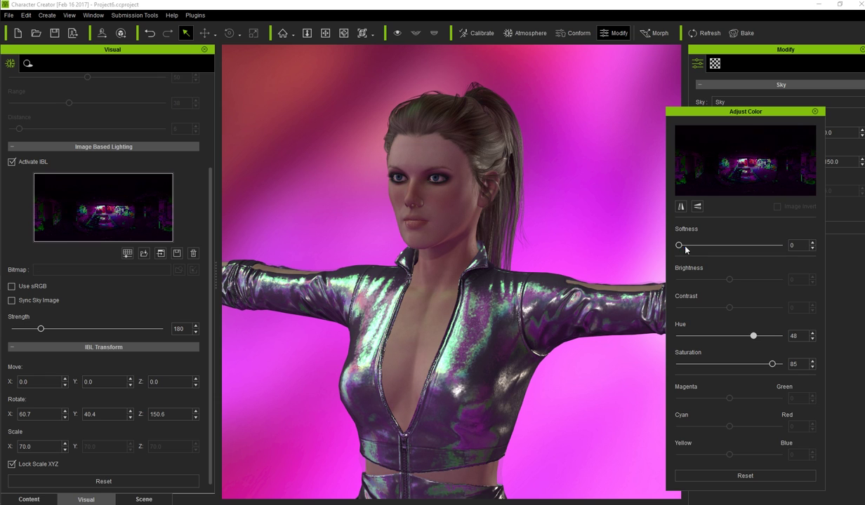
Set the lighting image's softness to 20, and flip the image horizontally and back again
left_click_drag(681, 246, 701, 253)
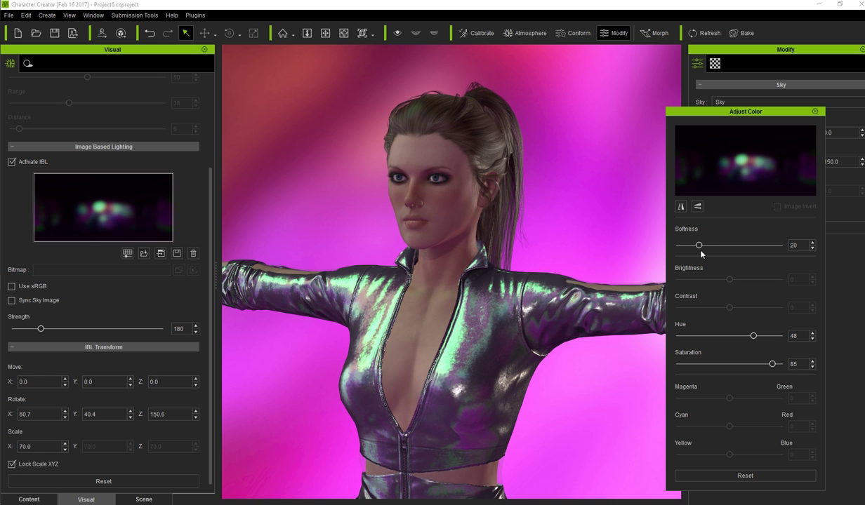
left_click(680, 208)
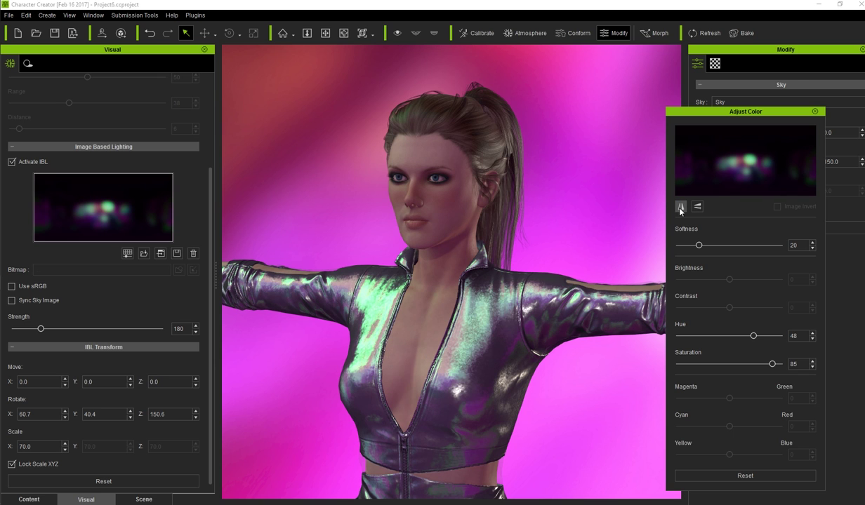
left_click(680, 208)
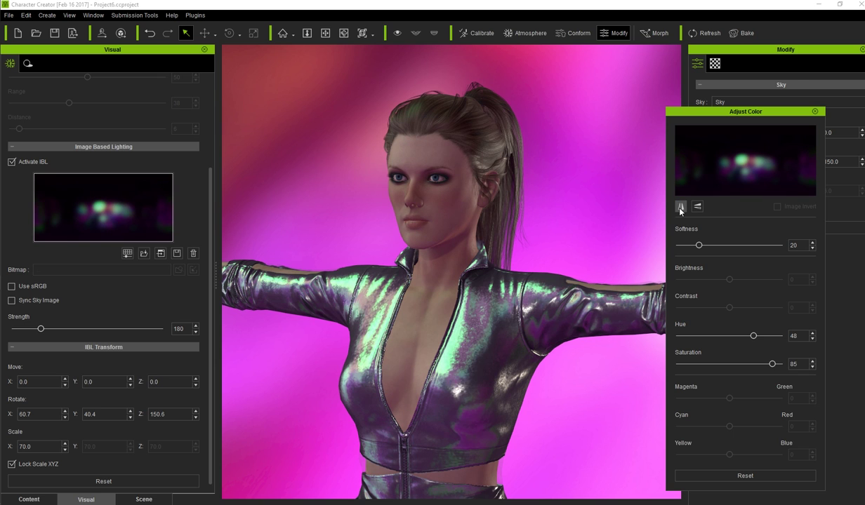
Rotate the image-based lighting freehand to about X 23, Y 67, Z 103
key("e")
left_click_drag(443, 232, 463, 202)
key("q")
Set the image-based lighting rotation to X 0, Y 330 and Z 120
double_click(24, 414)
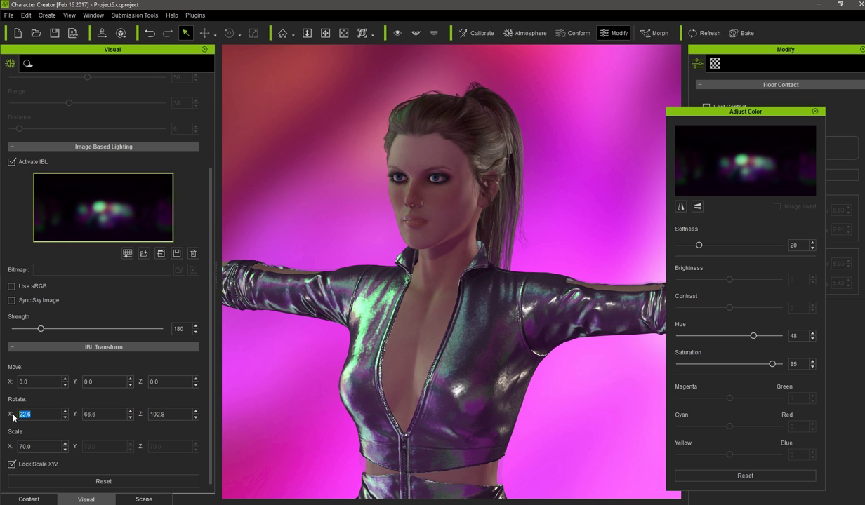
type("0")
key("Return")
double_click(79, 414)
type("330")
key("Tab")
type("120")
key("Return")
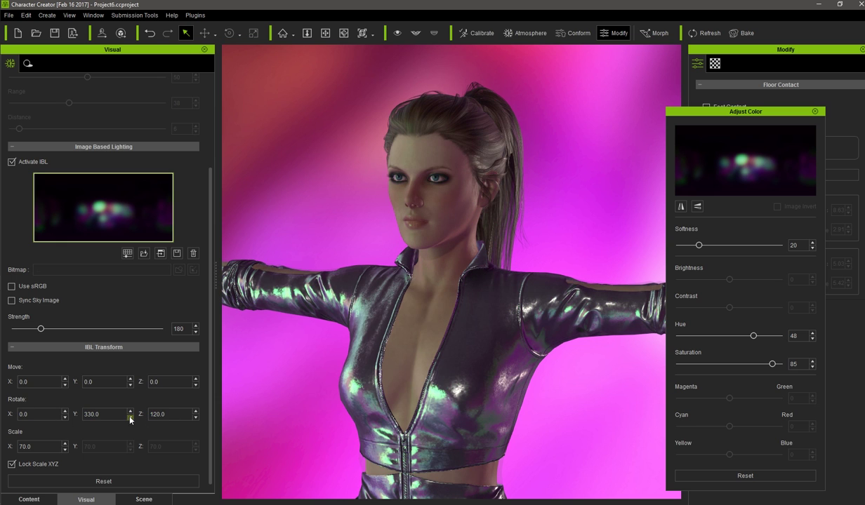